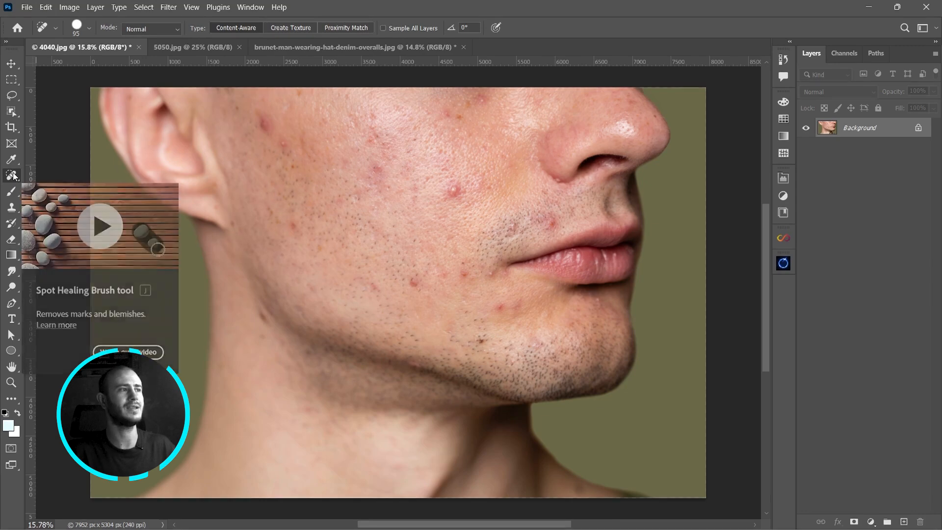
- Select the Spot Healing Brush, add an empty layer above the Background and have the brush sample all layers
right_click(14, 178)
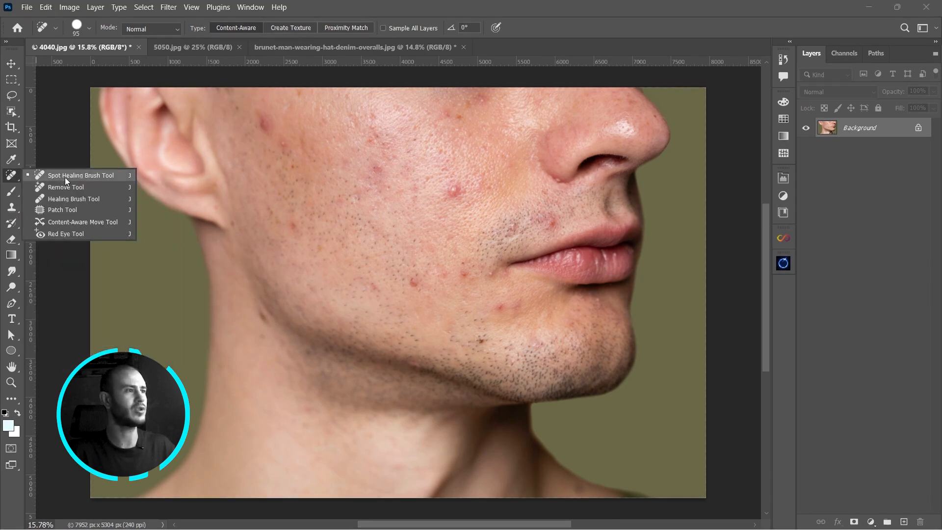
left_click(95, 176)
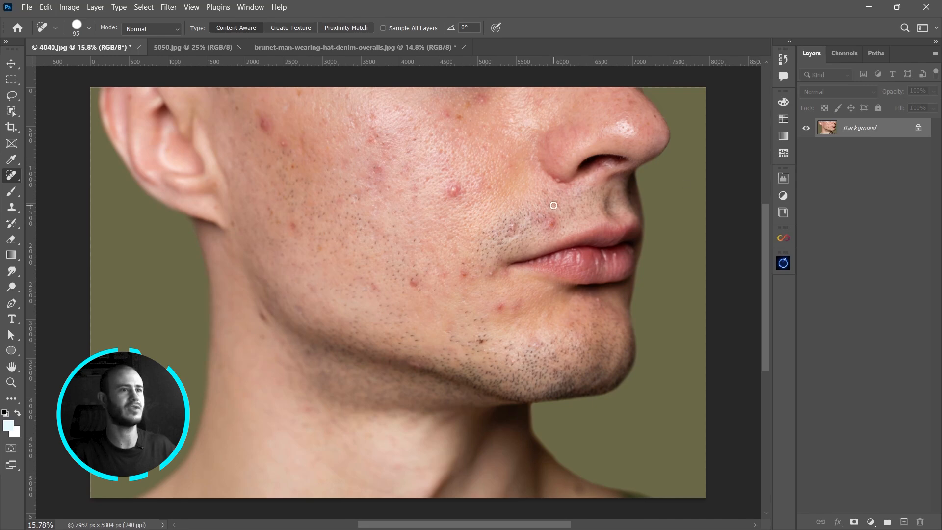
left_click(904, 522)
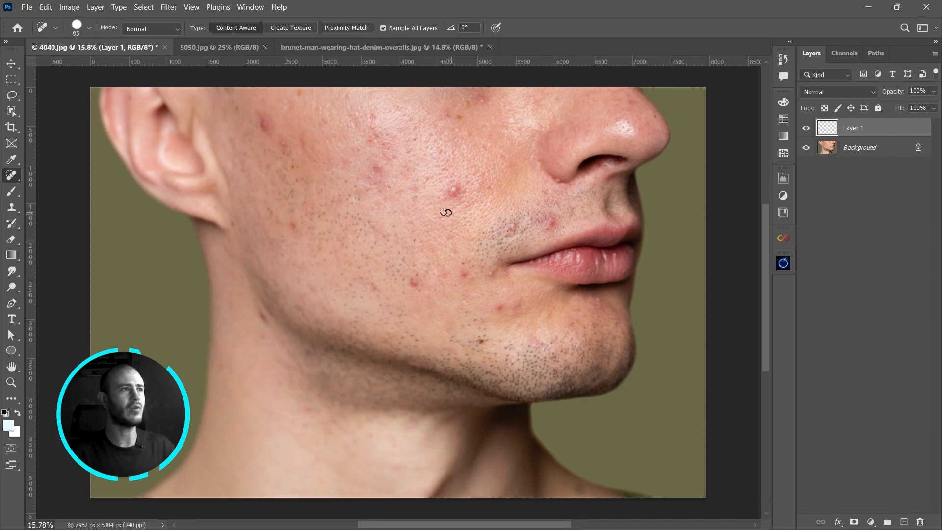
- Heal the large cheek pimple and the red spots on the cheek and beside the chin, using a 143 px Content-Aware brush
scroll(457, 191, "up", 5)
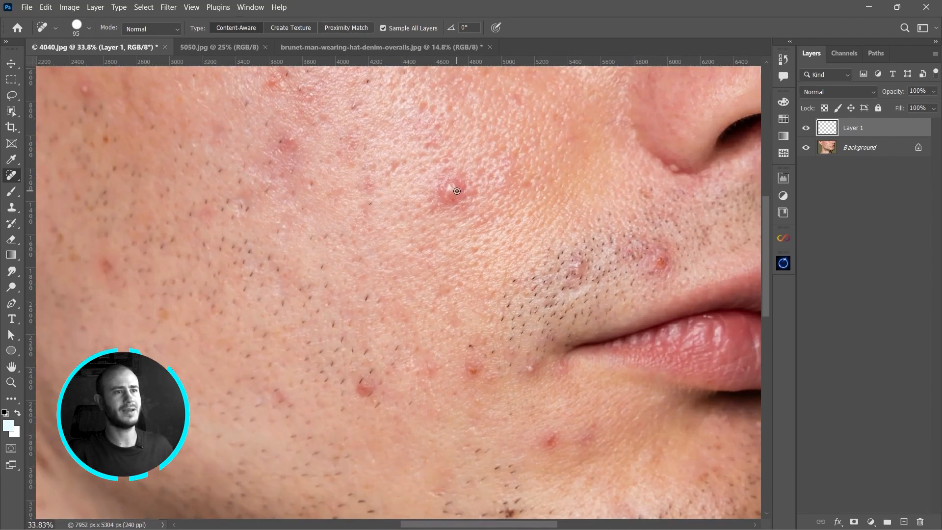
left_click_drag(490, 170, 499, 170)
left_click_drag(452, 189, 464, 198)
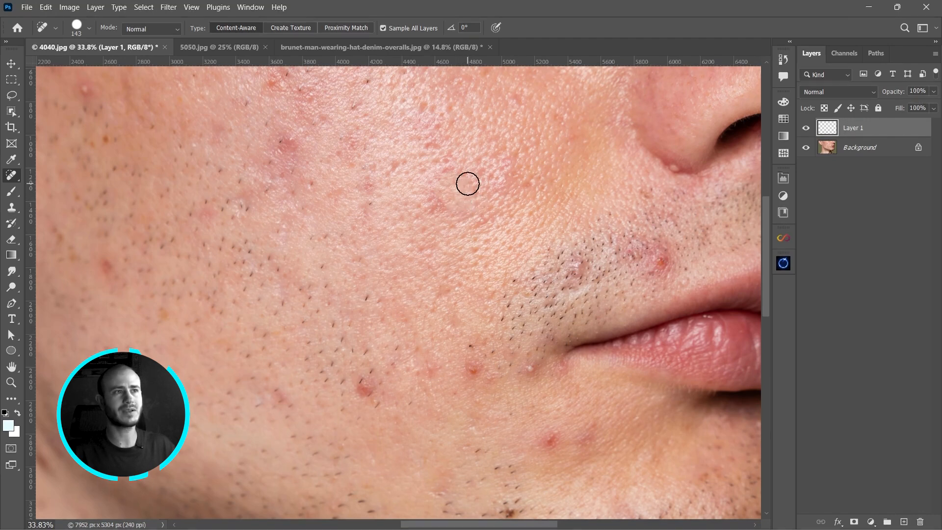
left_click(288, 143)
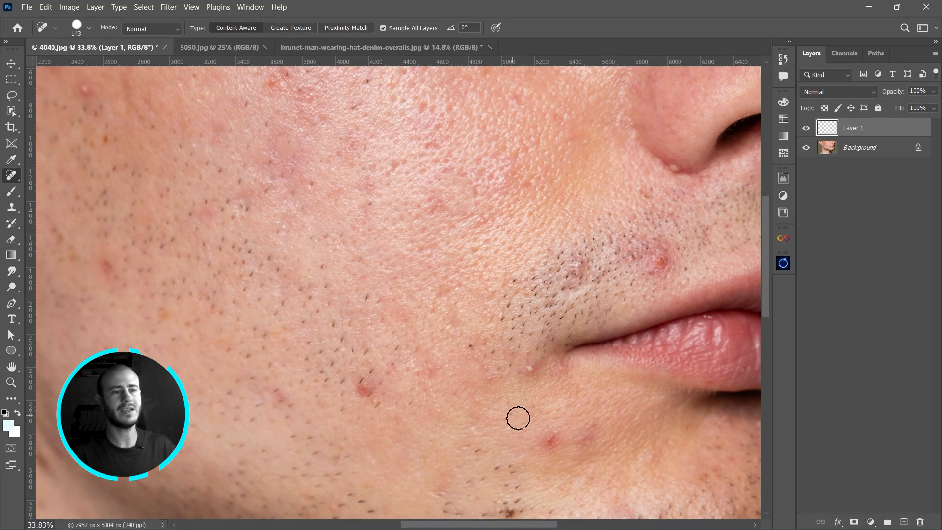
left_click(553, 435)
left_click(595, 426)
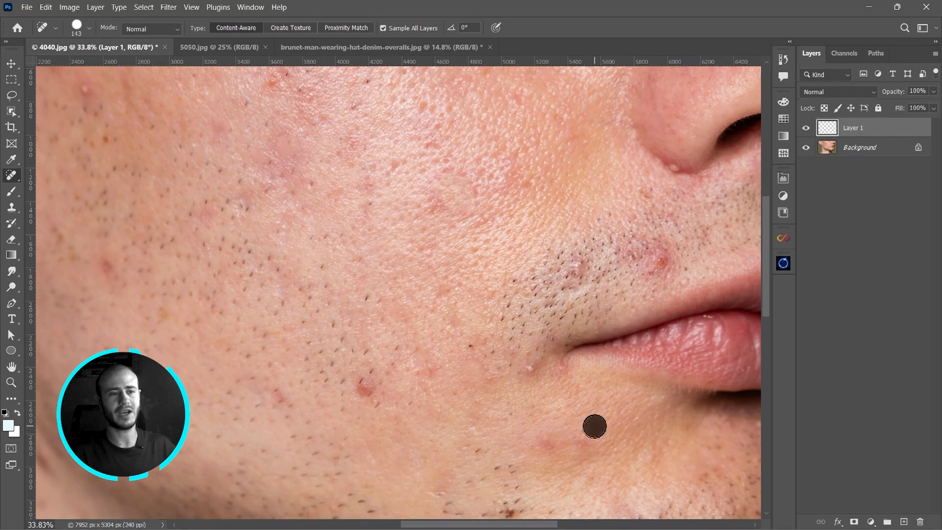
left_click(366, 392)
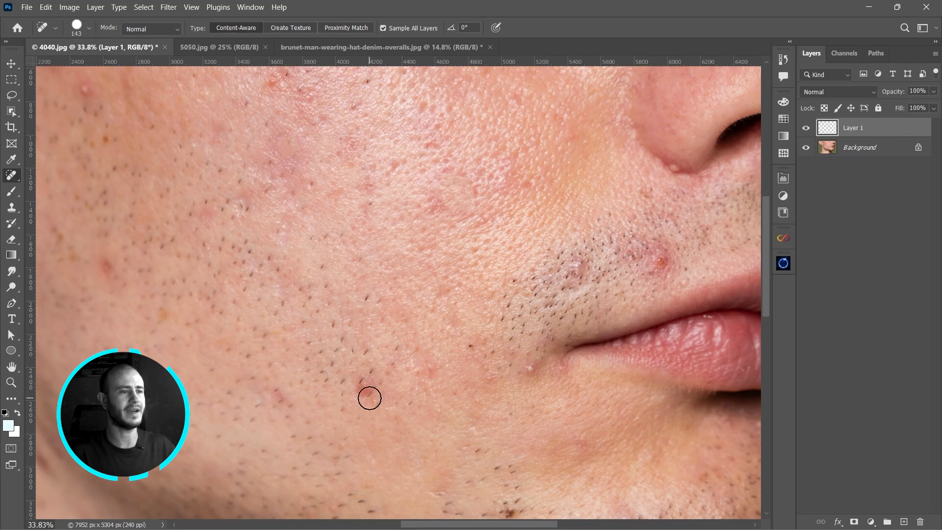
- Heal the blemishes above the upper lip and the remaining small spots and dark hairs across the cheek on Layer 1
left_click(661, 261)
left_click(582, 271)
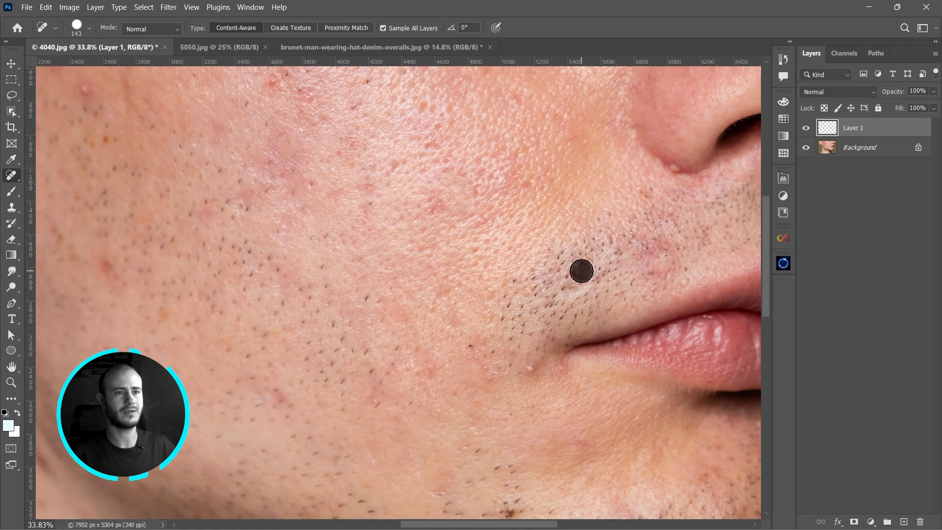
left_click(430, 369)
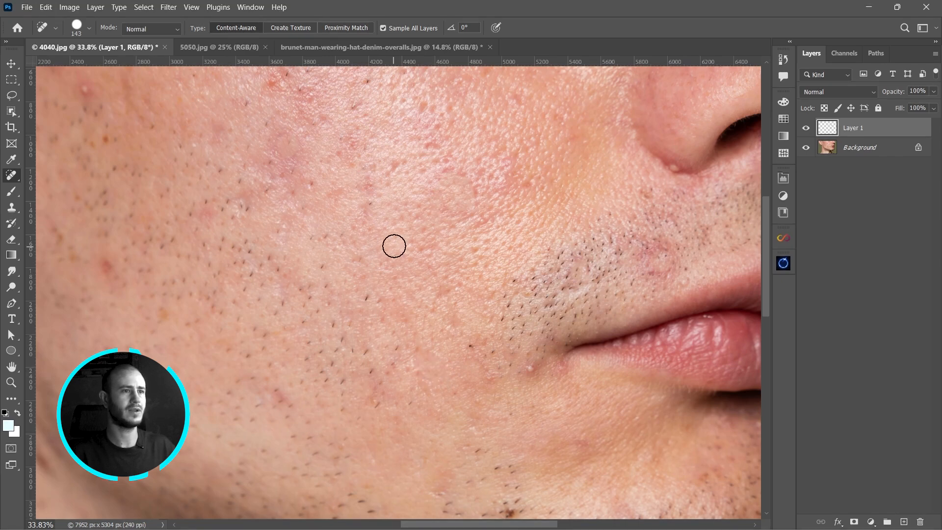
left_click(275, 79)
left_click(300, 89)
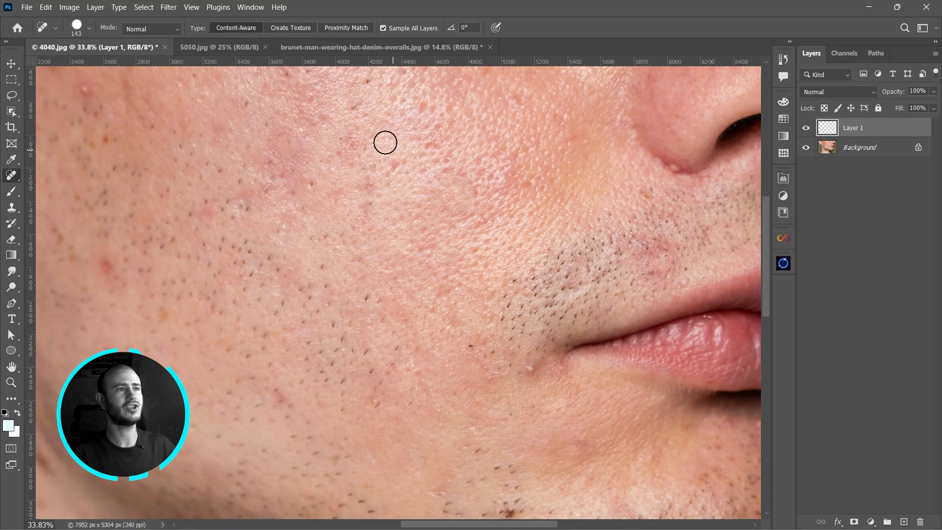
left_click(367, 84)
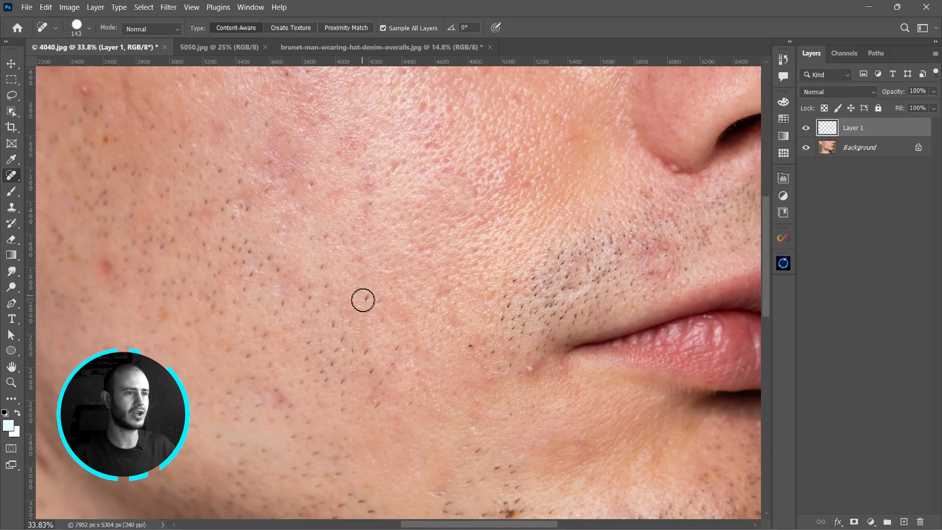
left_click(366, 299)
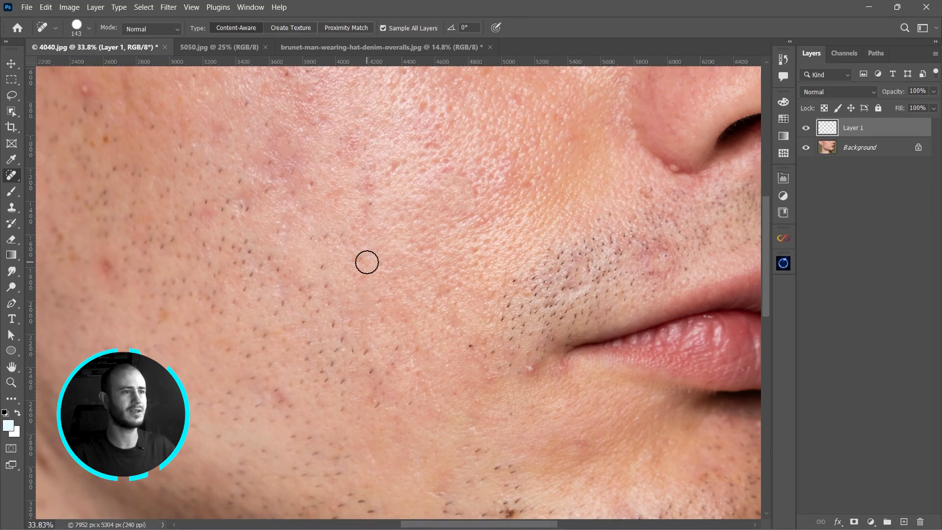
left_click(372, 203)
- Turn Layer 1's visibility off and on to compare the whole face before and after the Content-Aware healing
key("ctrl+minus")
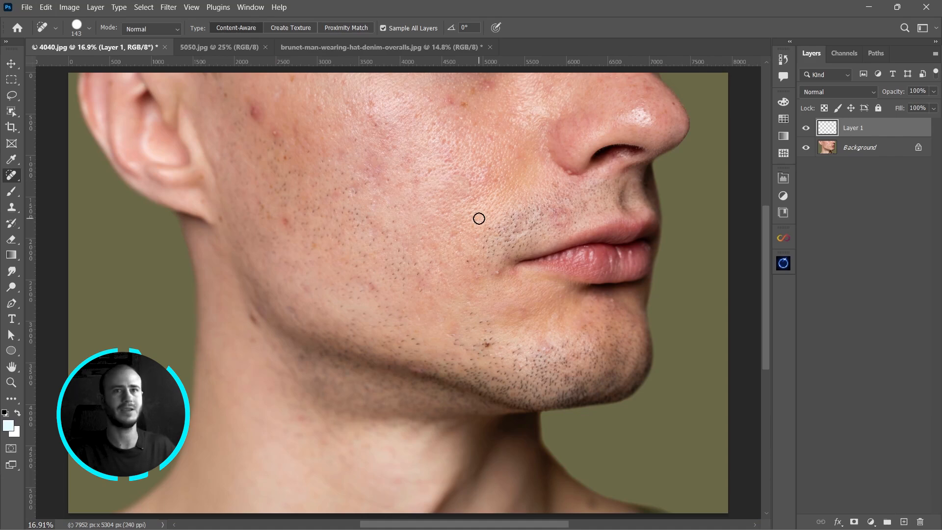
left_click(807, 129)
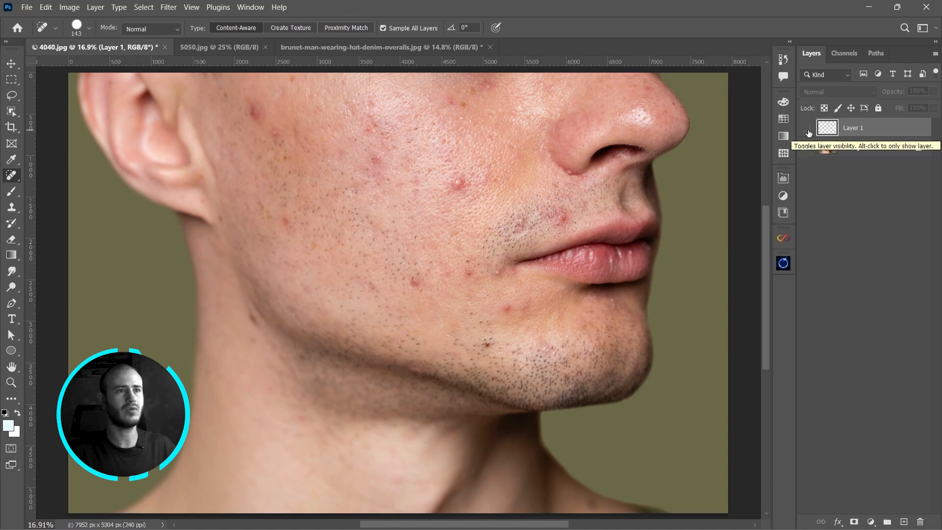
left_click(807, 130)
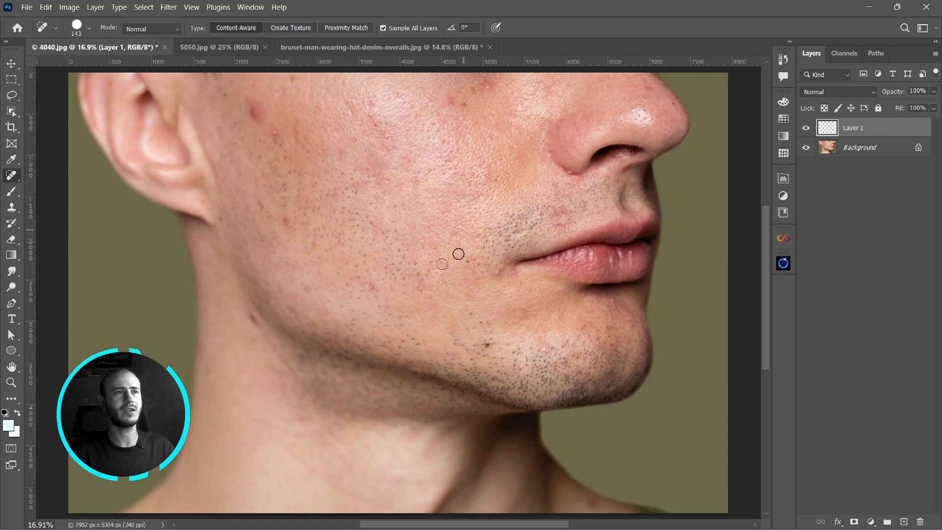
- Hide Layer 1 and add another empty layer above it for a second round of healing
left_click(806, 129)
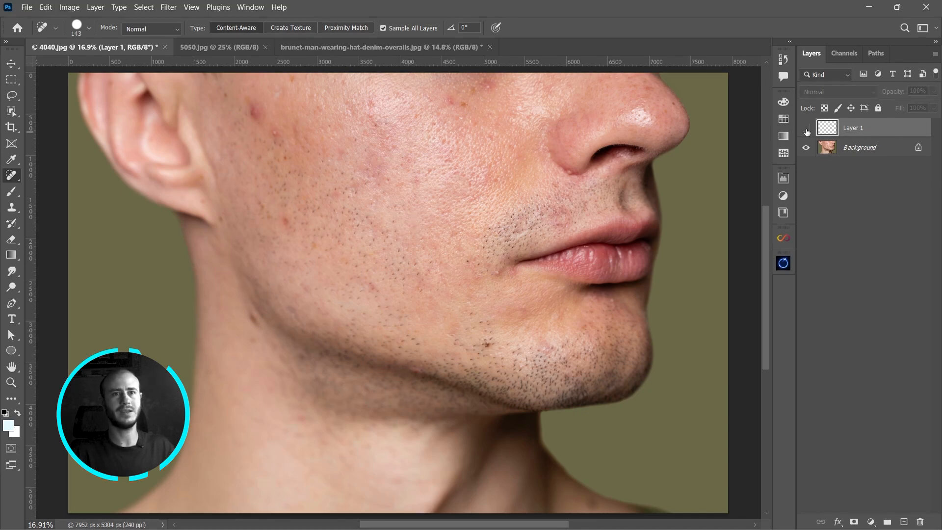
left_click(903, 521)
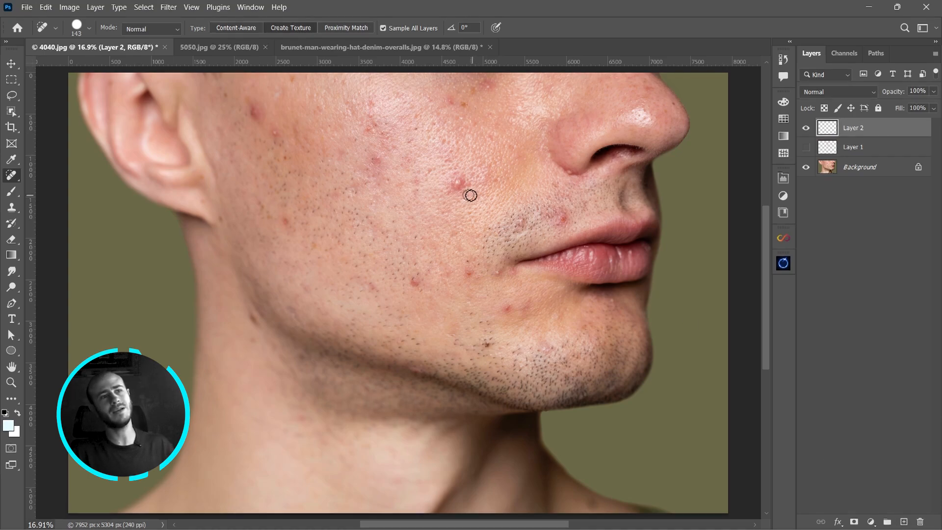
- Try healing the large cheek pimple with the Create Texture type and a 195 px brush, and undo the result
scroll(463, 183, "up", 2)
scroll(461, 181, "up", 4)
left_click_drag(492, 181, 525, 186)
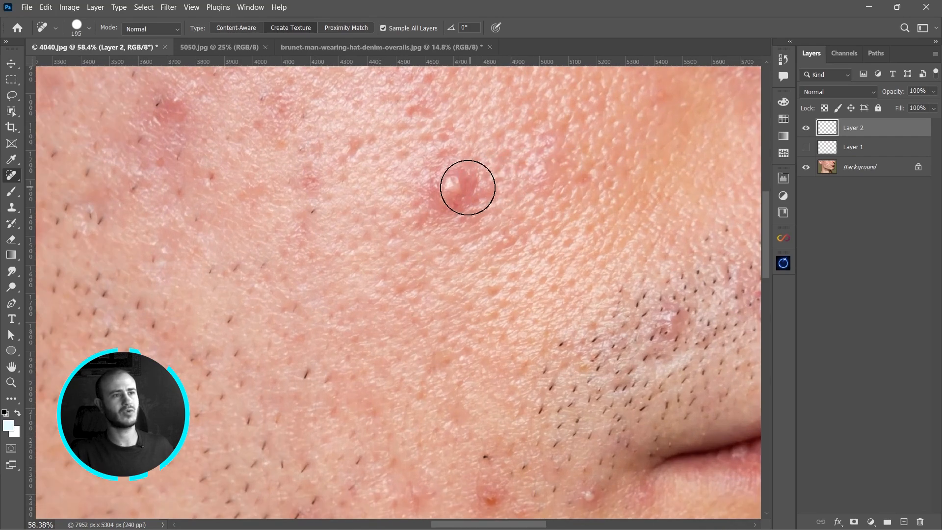
left_click(455, 190)
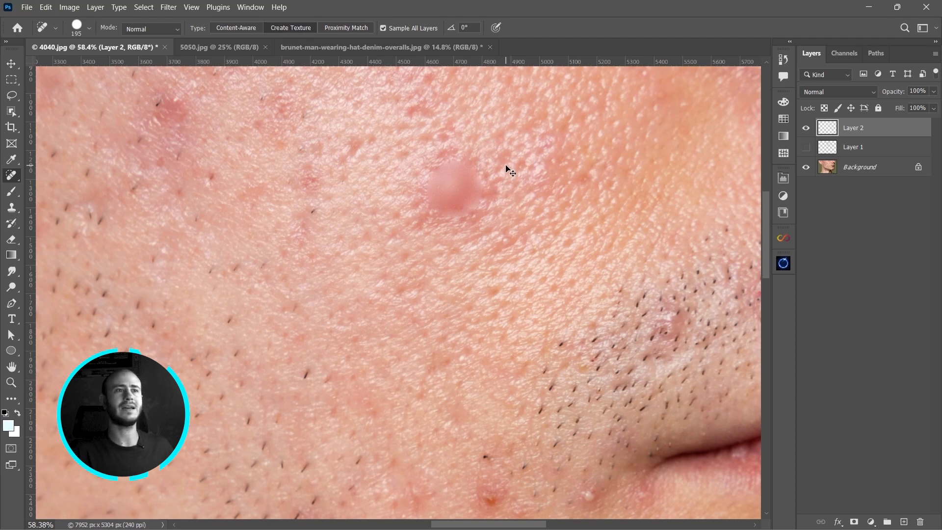
key("ctrl+z")
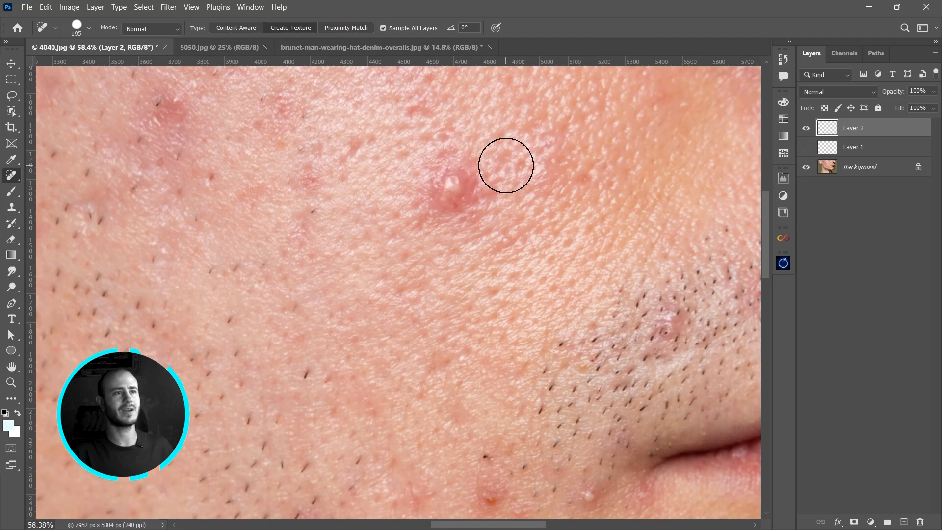
- Heal the large cheek pimple and the blemishes on the cheek and around the mouth corner with the Proximity Match type
left_click(342, 28)
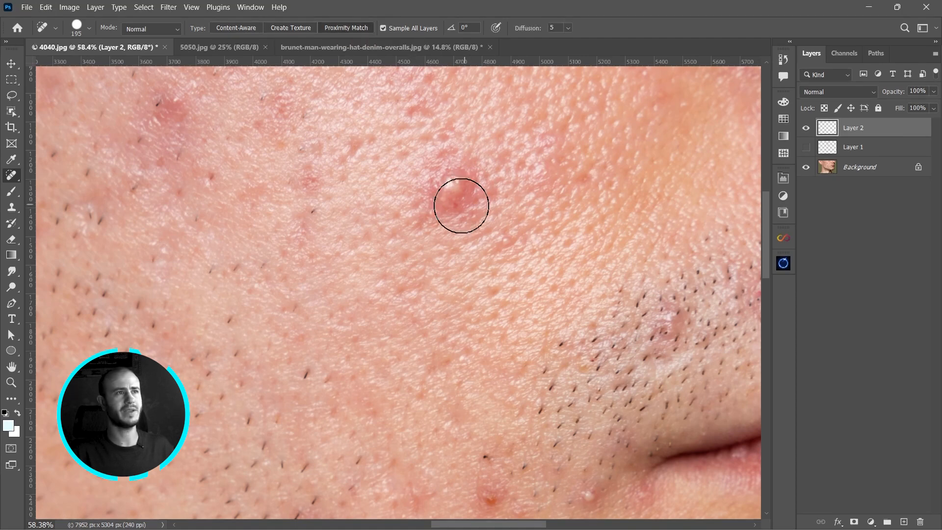
mouse_move(461, 181)
left_mouse_down()
mouse_move(460, 212)
mouse_move(460, 187)
mouse_move(440, 192)
left_mouse_up()
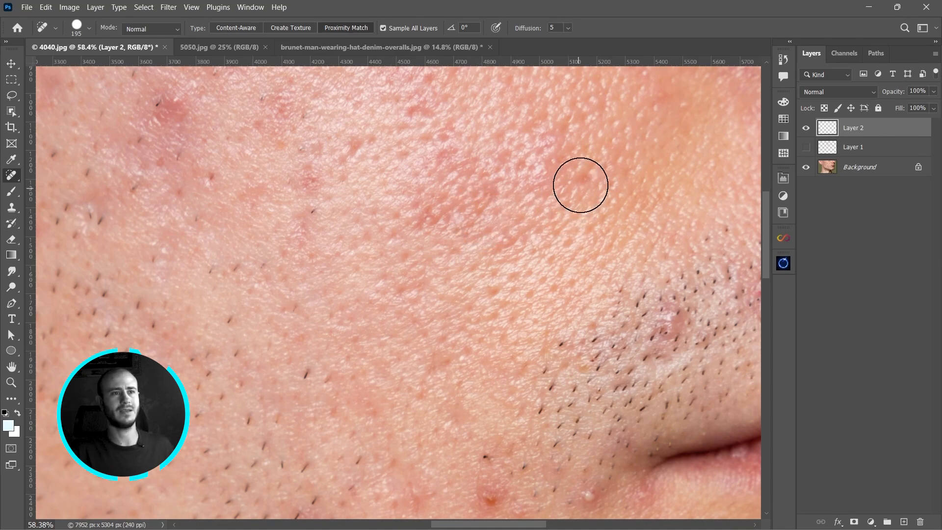
left_click_drag(485, 363, 441, 212)
left_click(452, 359)
left_click(578, 479)
left_click(639, 473)
left_click(578, 466)
left_click(657, 465)
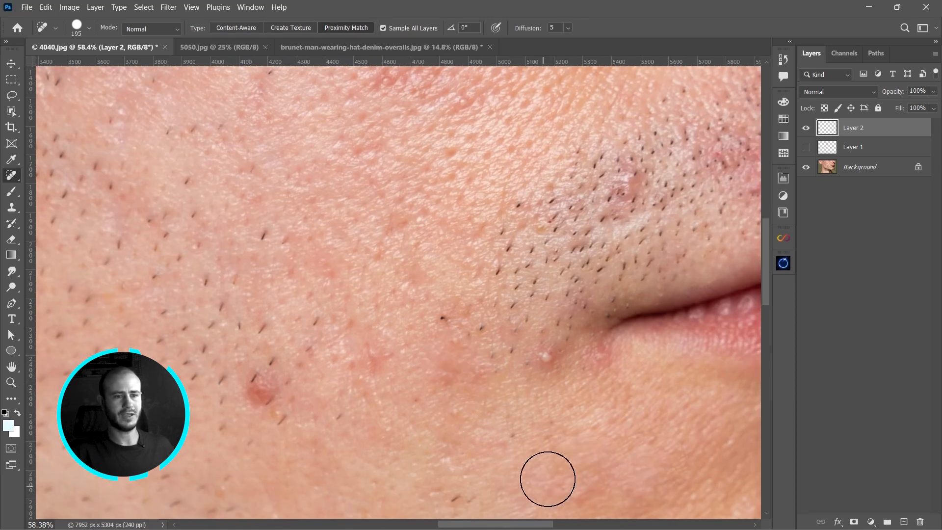
left_click(541, 363)
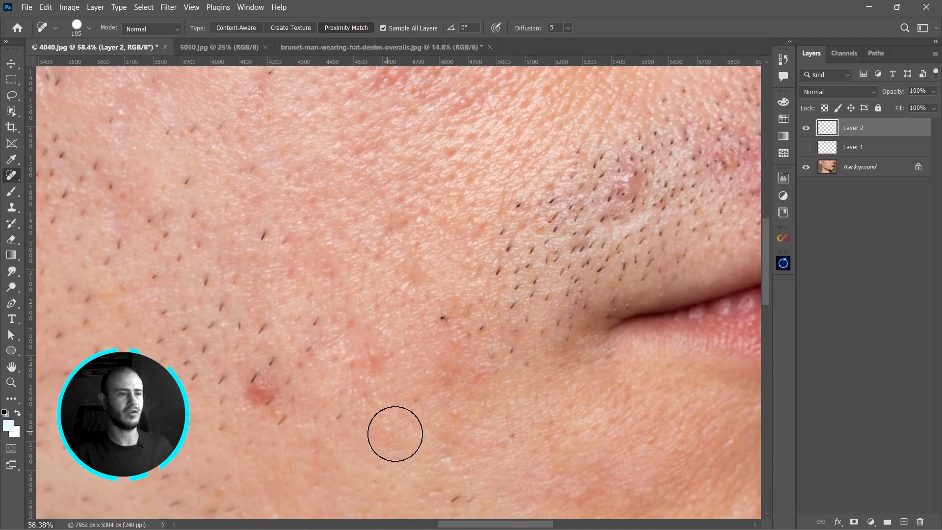
mouse_move(369, 255)
left_mouse_down()
mouse_move(552, 427)
mouse_move(584, 478)
left_mouse_up()
left_click(345, 184)
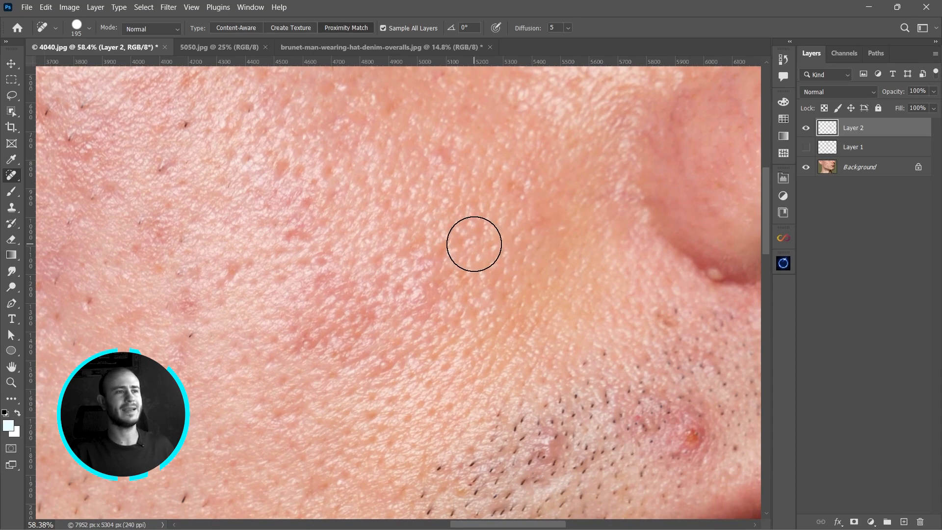
- Turn Layer 2's visibility off and on to compare the whole face before and after the Proximity Match healing
key("ctrl+0")
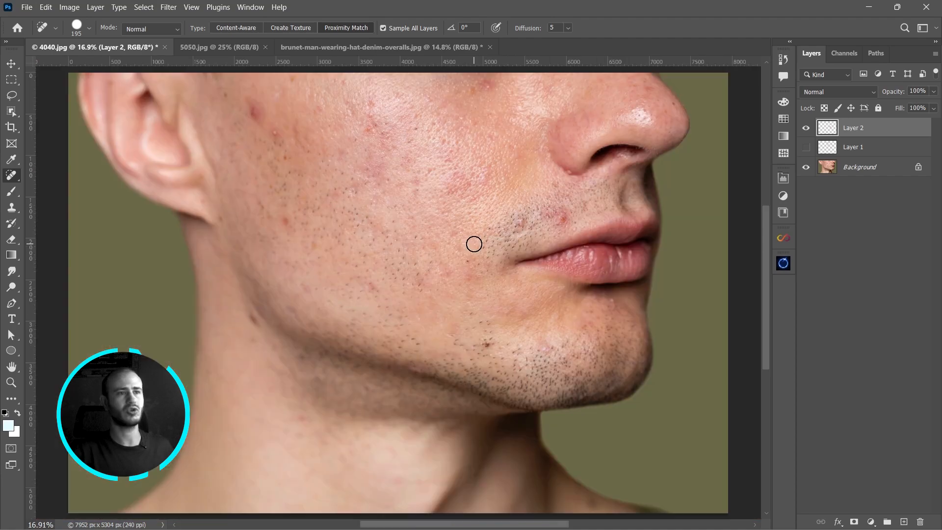
left_click(806, 129)
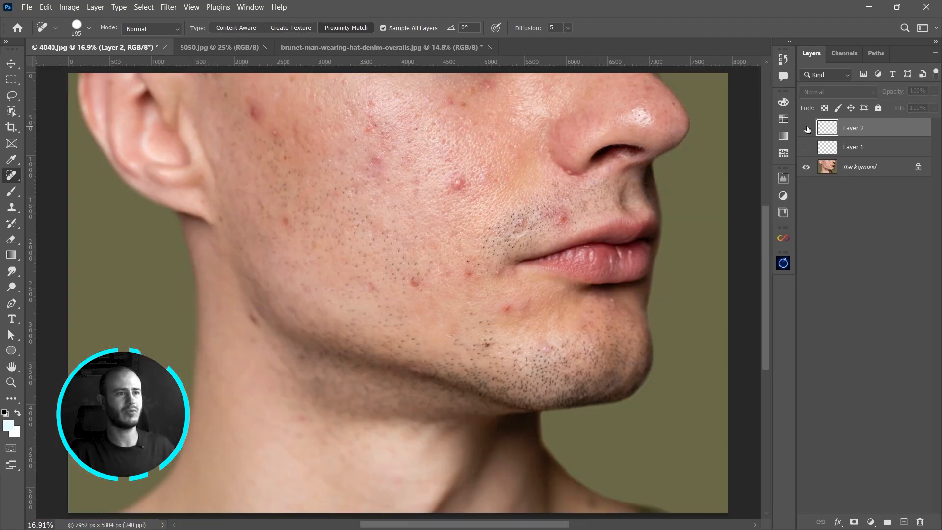
left_click(807, 129)
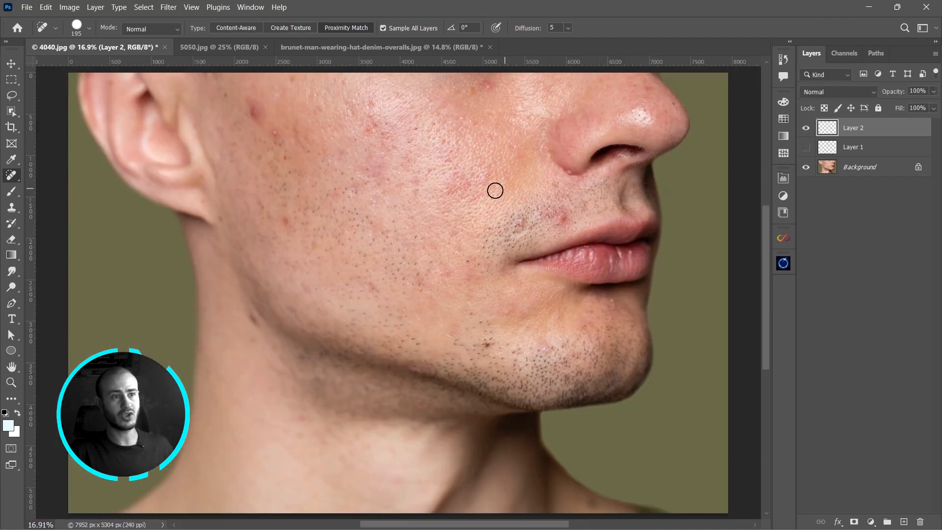
- Alternate the visibility of Layer 1 and Layer 2 on the cheek close-up to compare Content-Aware with Proximity Match healing
scroll(445, 187, "up", 7)
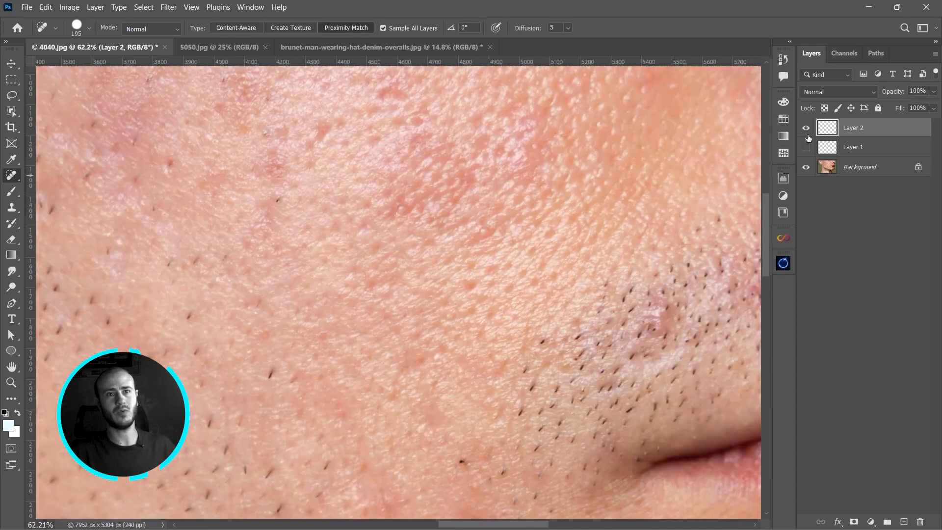
left_click(805, 129)
left_click(806, 148)
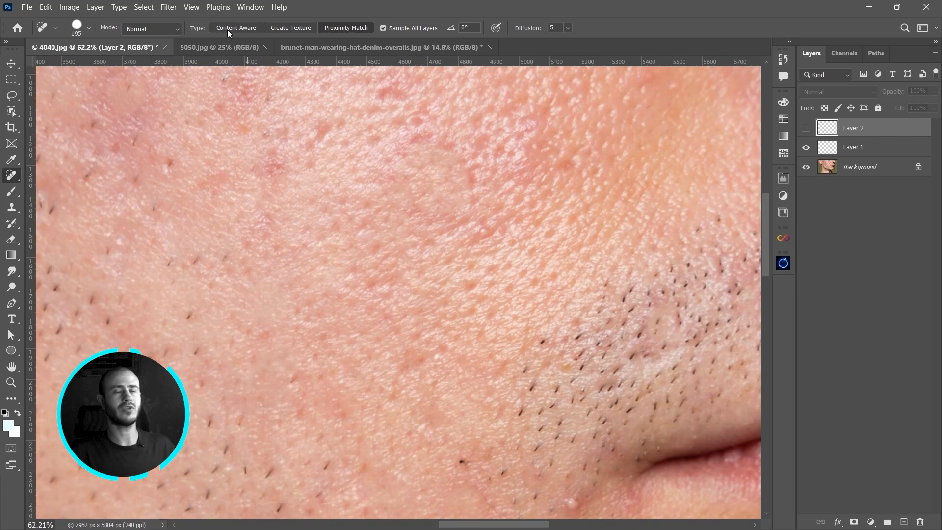
left_click(806, 147)
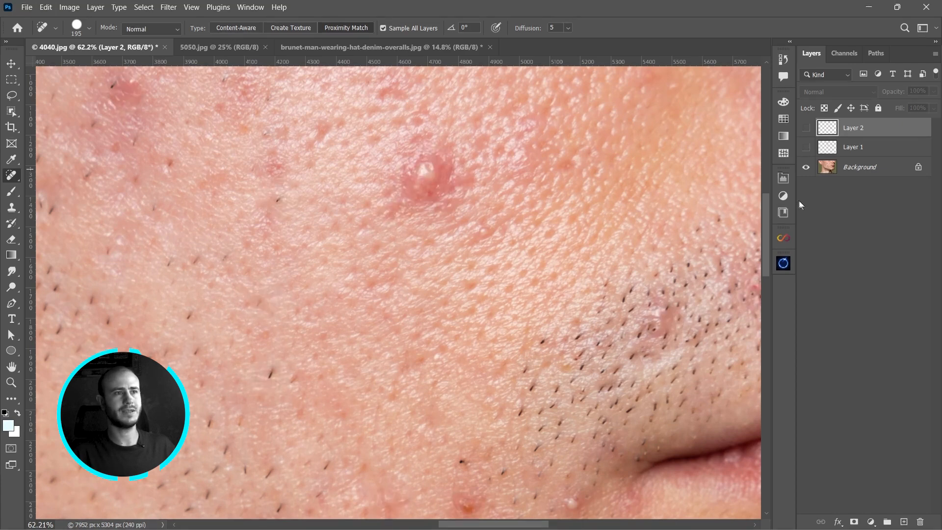
left_click(805, 128)
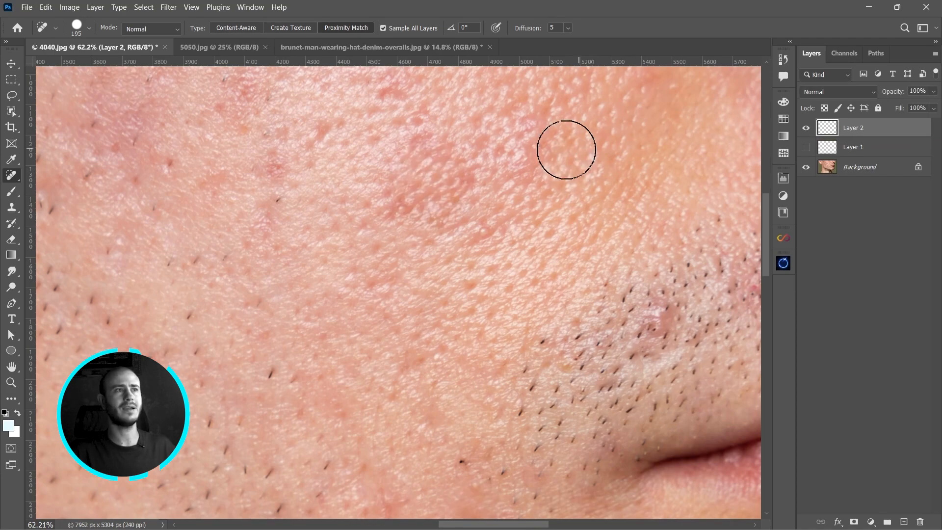
key("ctrl+0")
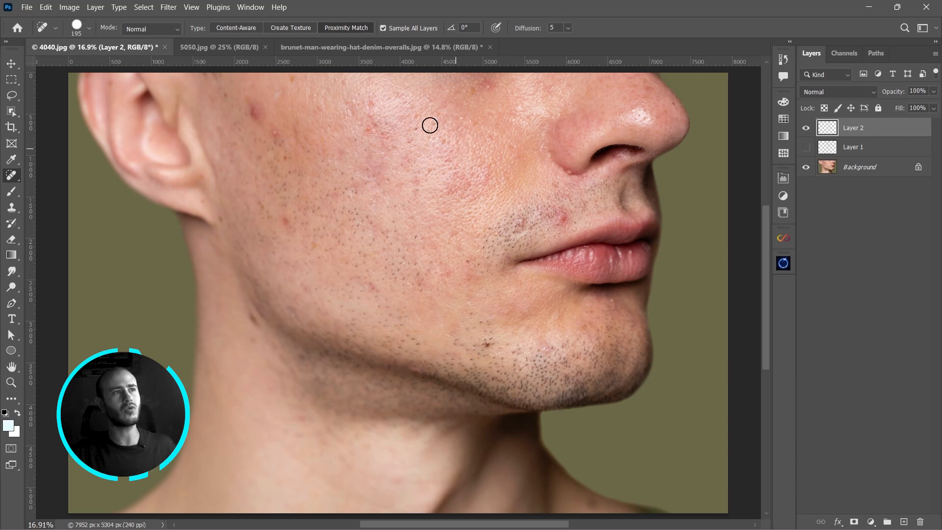
- Switch to 5050.jpg, activate the Remove Tool and add a new empty layer with Sample all layers enabled
key("ctrl+plus")
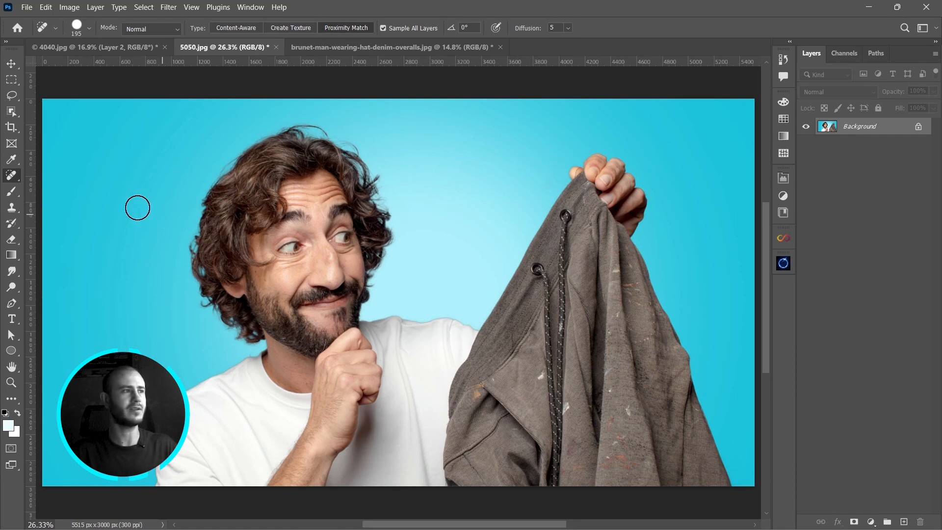
right_click(11, 175)
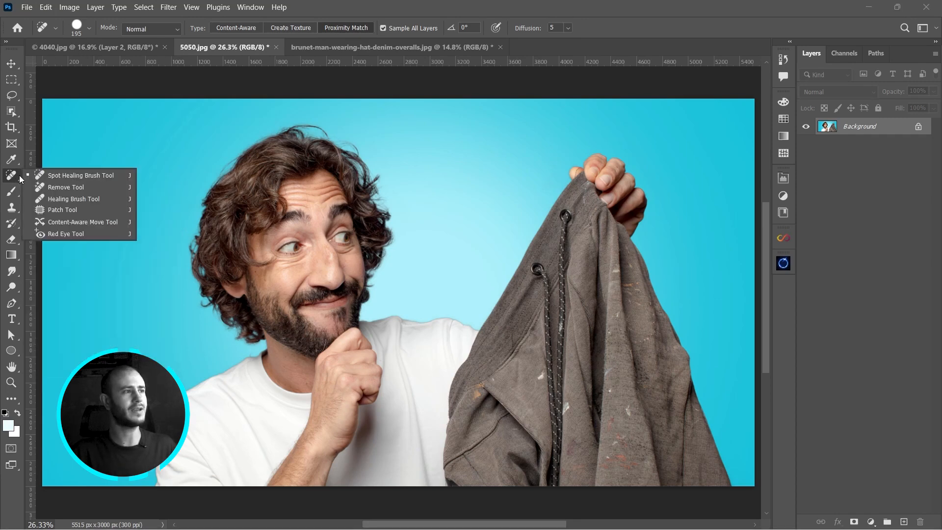
left_click(61, 189)
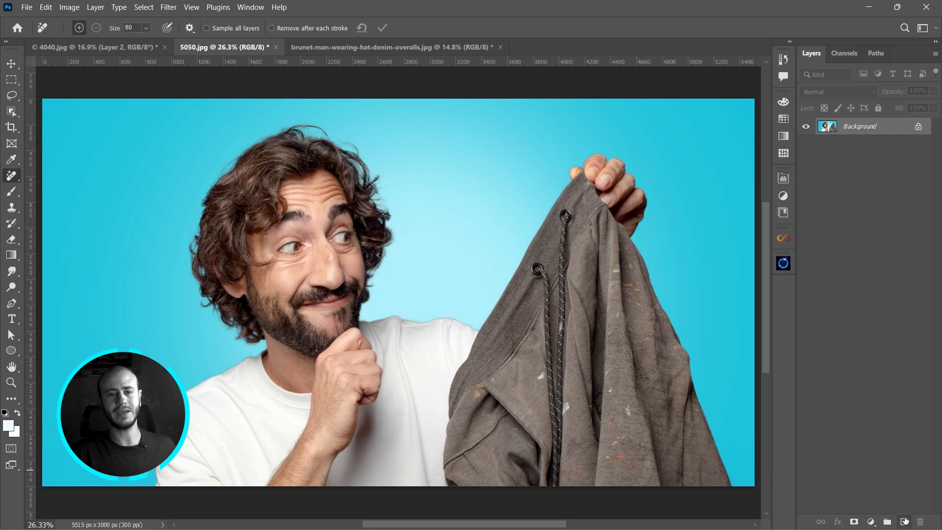
left_click(904, 521)
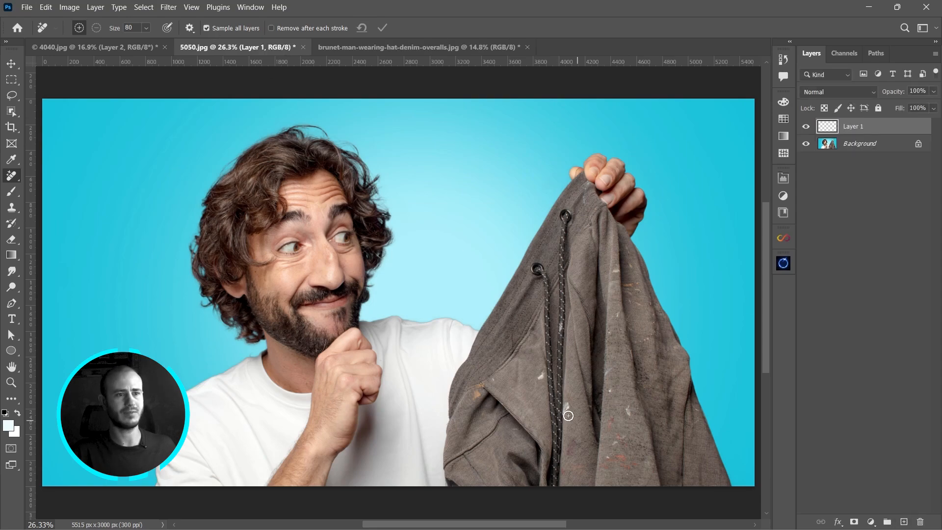
- Remove the white stain beside the drawstring with an 80 px Remove Tool brush and the small stain near the seam with a 44 px brush
scroll(537, 390, "up", 6)
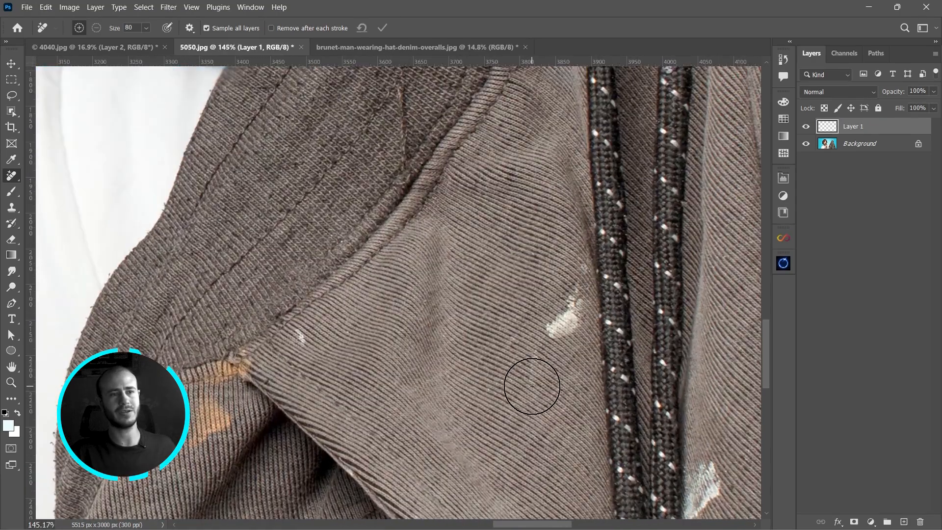
left_click_drag(612, 355, 542, 325)
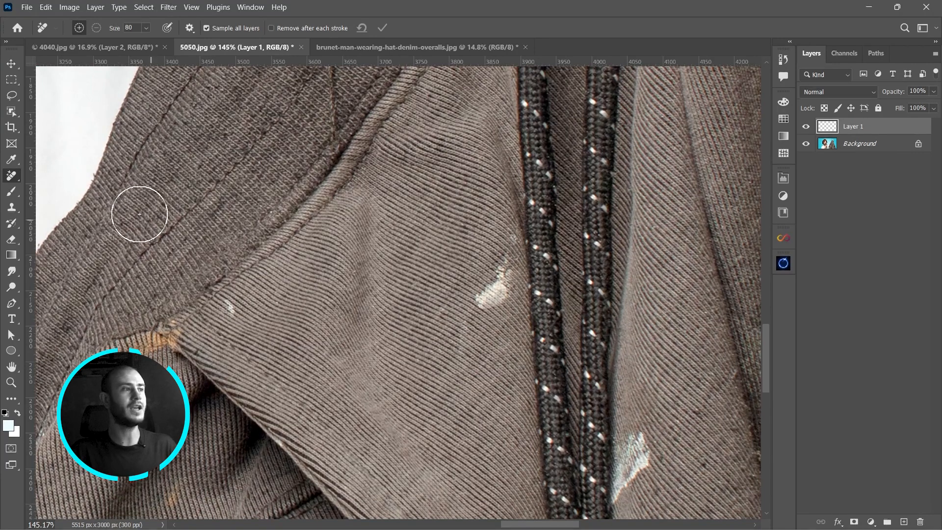
right_click(12, 176)
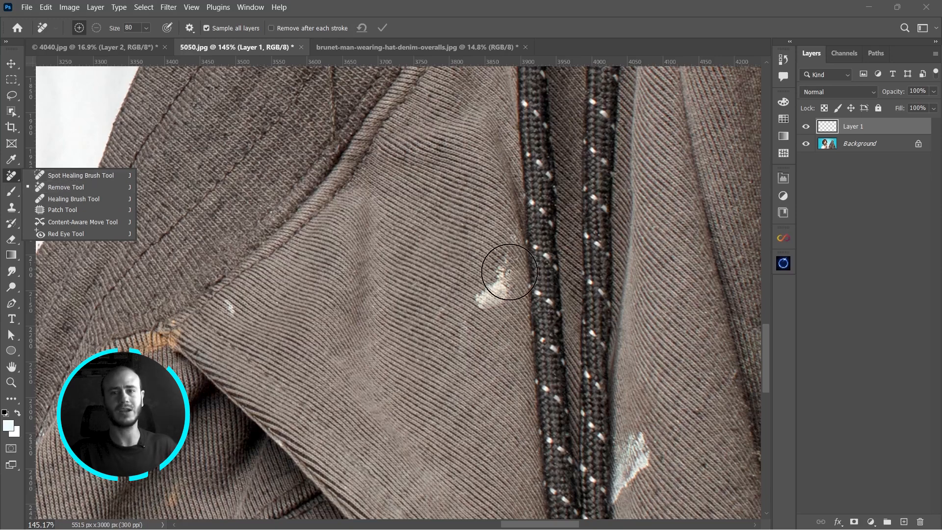
left_click(65, 190)
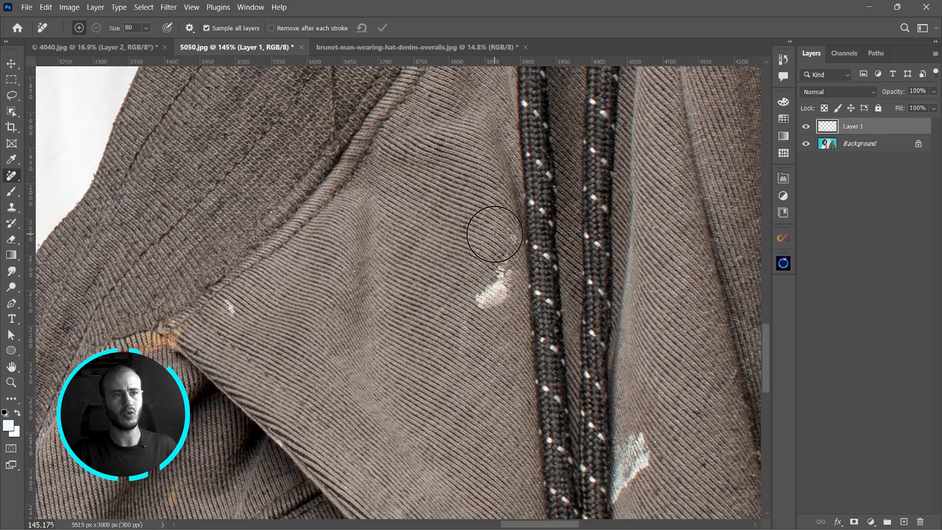
left_click_drag(492, 240, 490, 295)
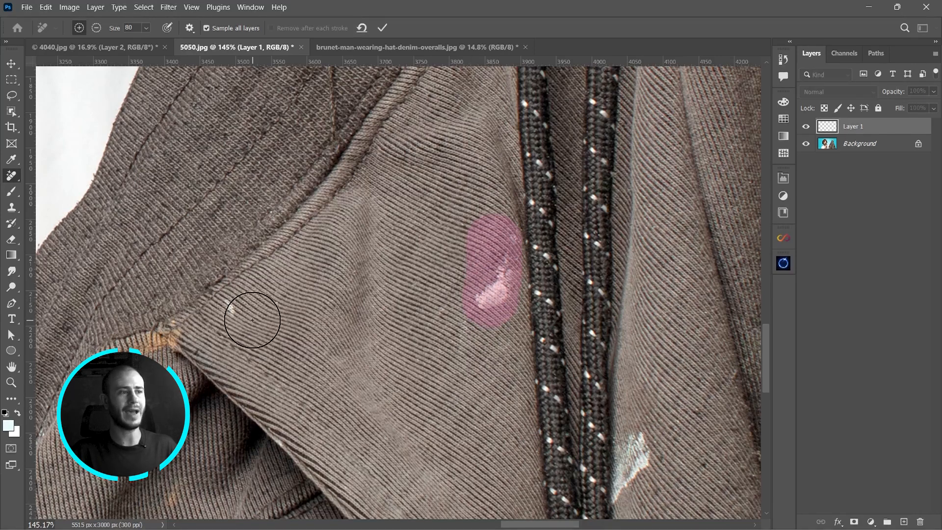
mouse_move(240, 309)
left_mouse_down()
mouse_move(227, 314)
mouse_move(231, 307)
left_mouse_up()
left_click(232, 307)
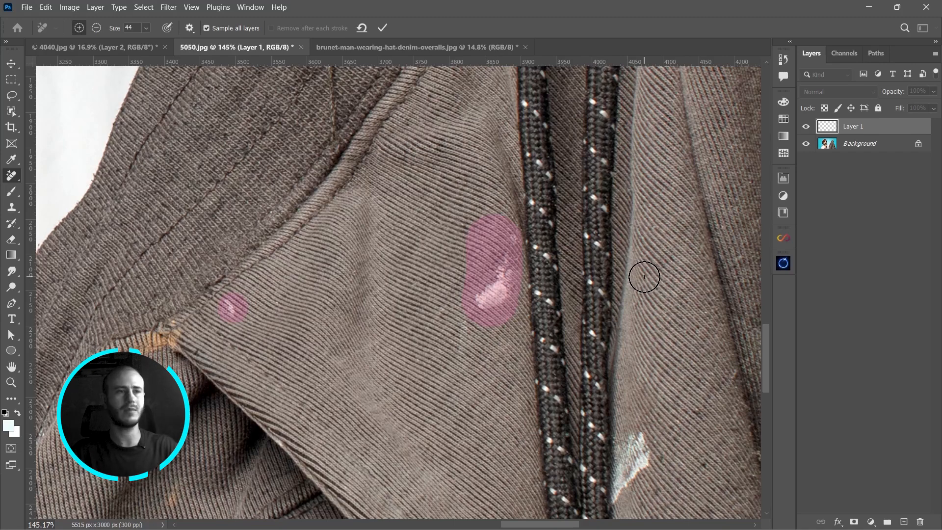
scroll(530, 296, "up", 2)
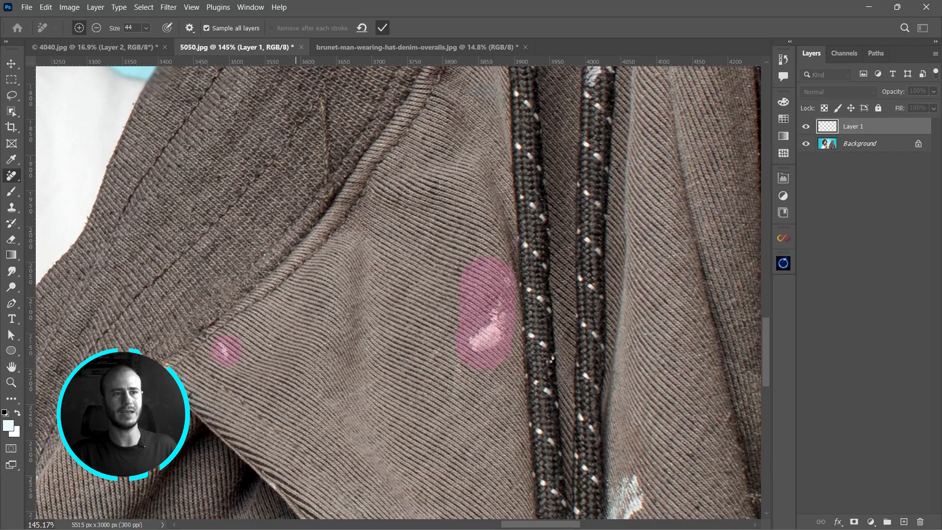
key("Return")
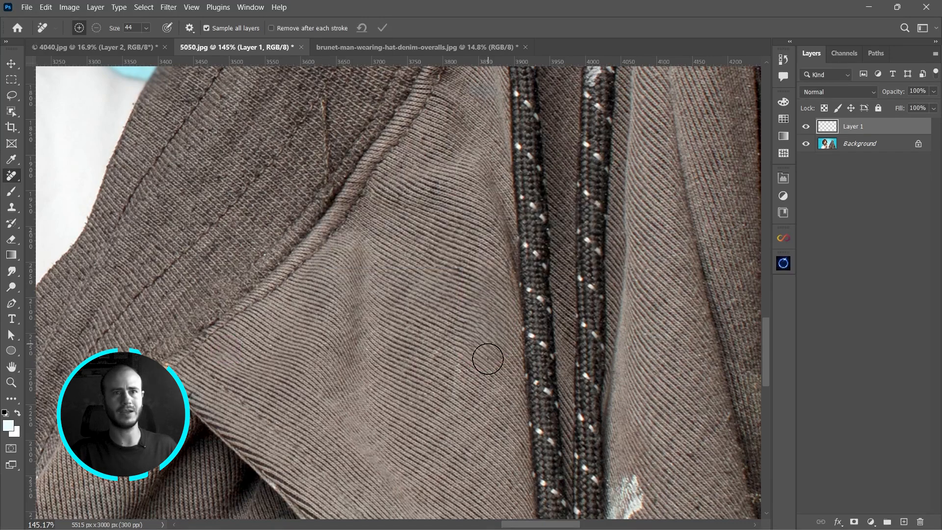
- Turn Layer 1's visibility off and on to compare the garment fabric before and after the stain removal
left_click(806, 127)
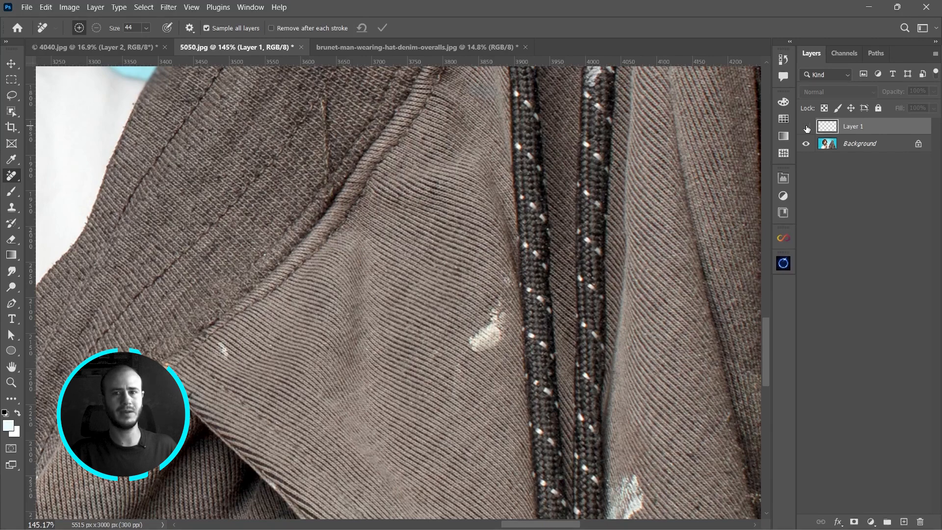
left_click(805, 127)
key("ctrl+0")
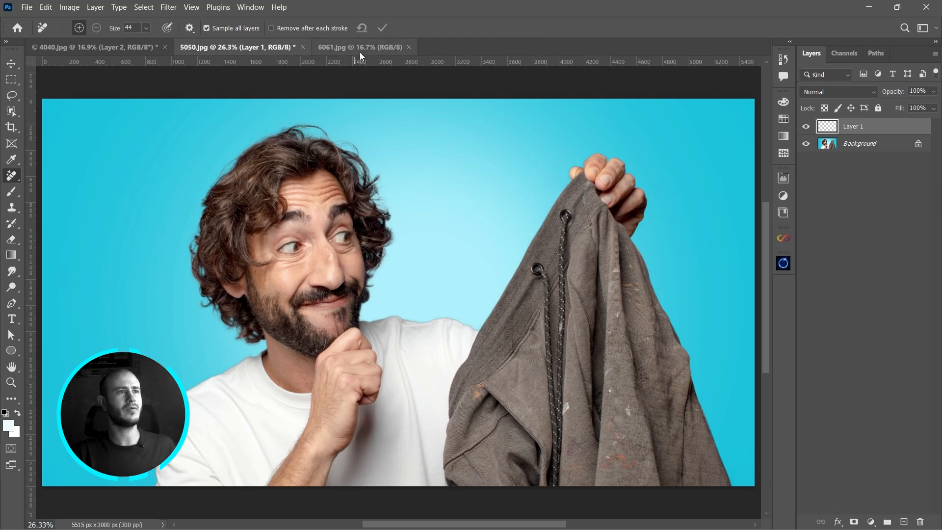
- Switch to the brick wall photo 6061.jpg and activate the Healing Brush Tool
left_click(360, 52)
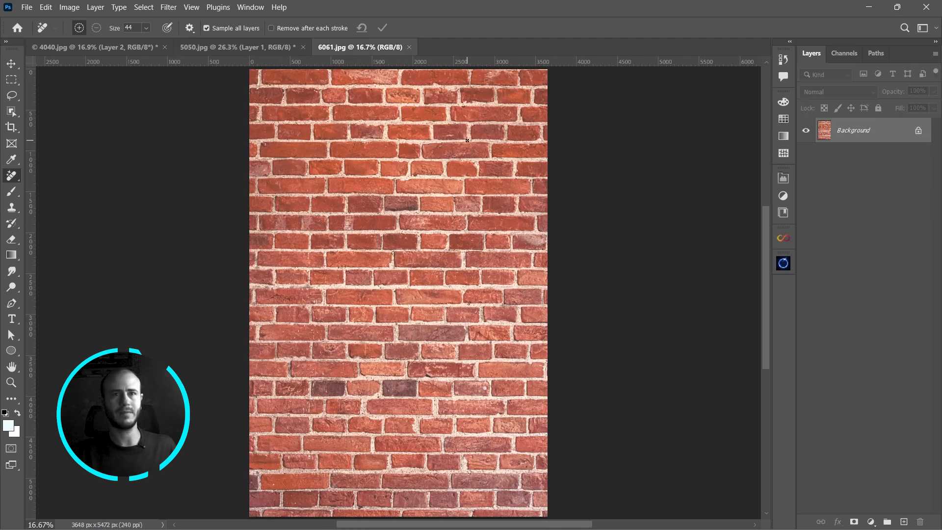
right_click(14, 176)
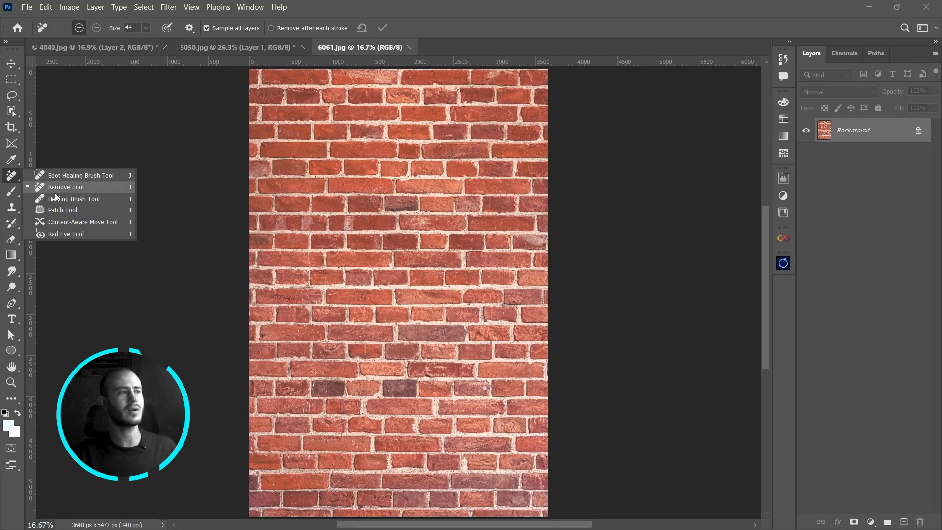
left_click(81, 198)
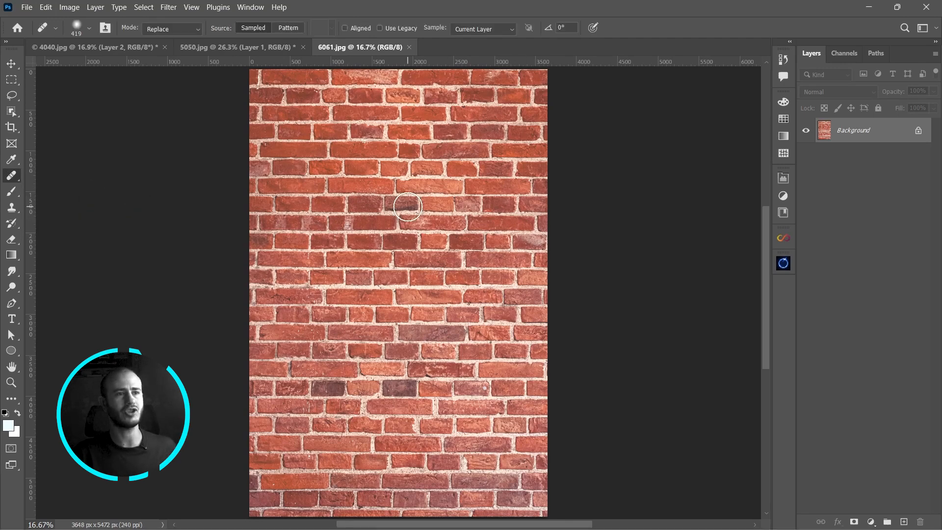
- Add a new empty layer above the brick wall and set the Healing Brush to sample Current & Below
scroll(388, 161, "up", 8)
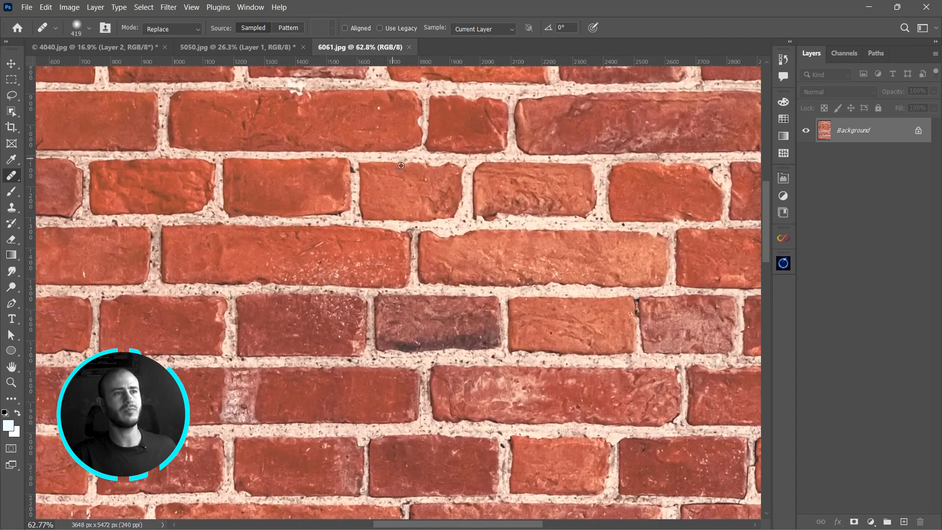
left_click_drag(446, 183, 453, 284)
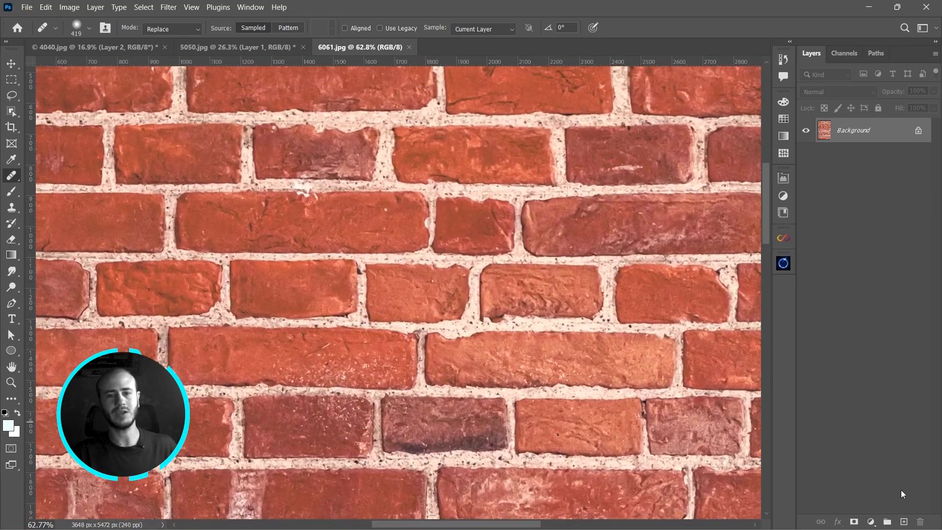
left_click(907, 521)
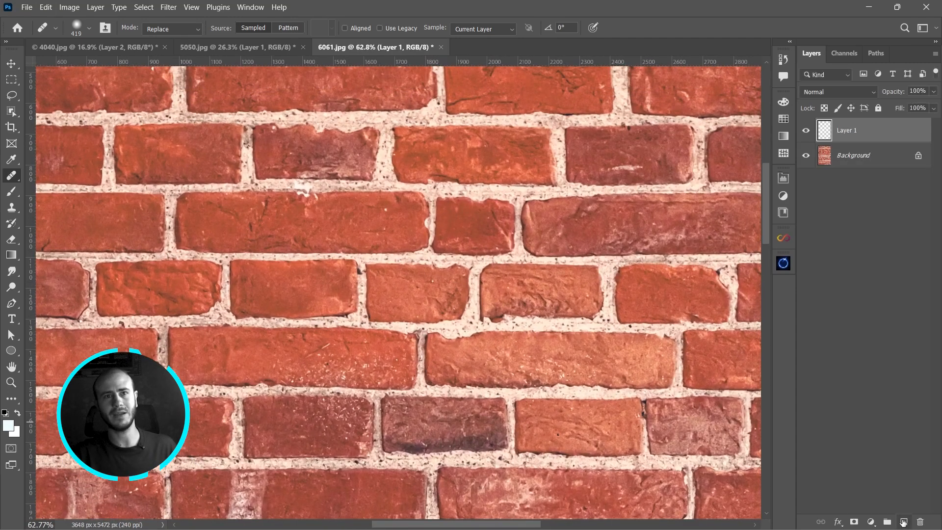
left_click(487, 29)
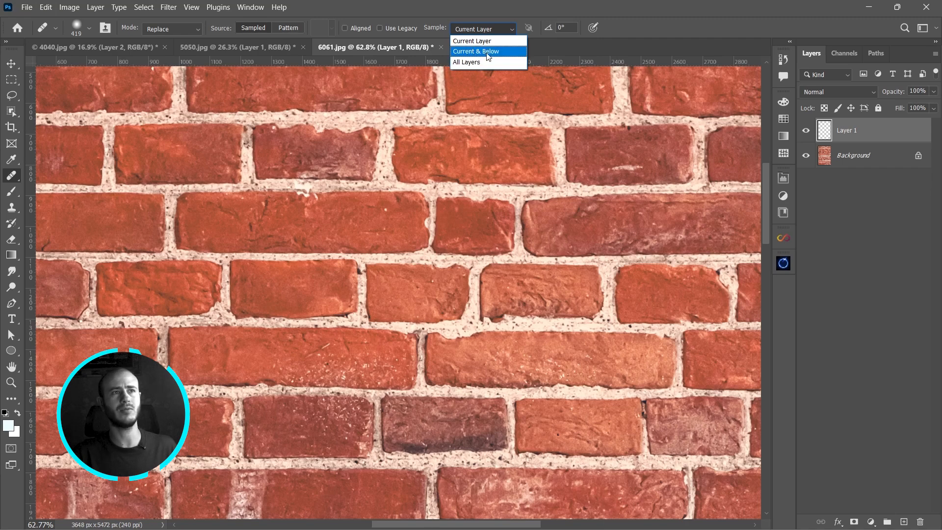
left_click(487, 51)
- Set the Healing Brush to 164 px, sample a vertical mortar joint and paint that brick pattern over the matching row two courses below
left_click_drag(515, 202, 468, 261)
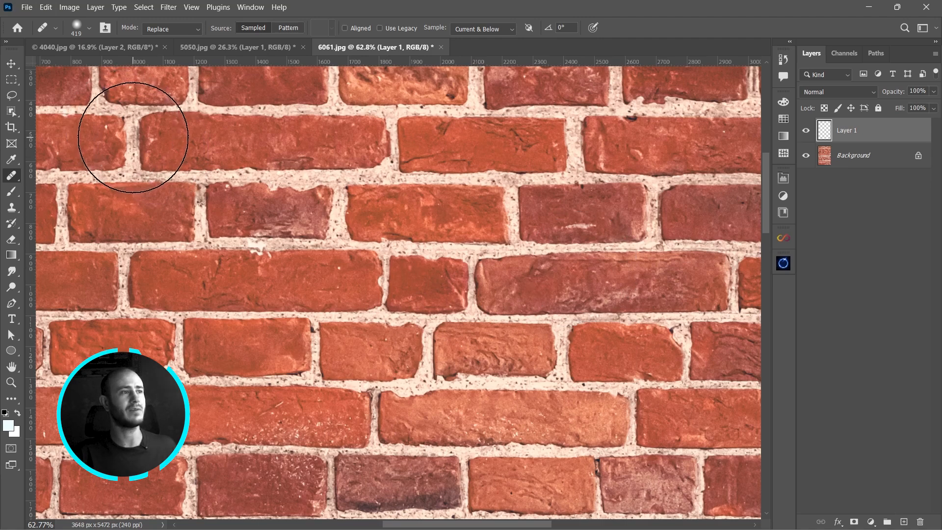
left_click_drag(133, 138, 83, 136)
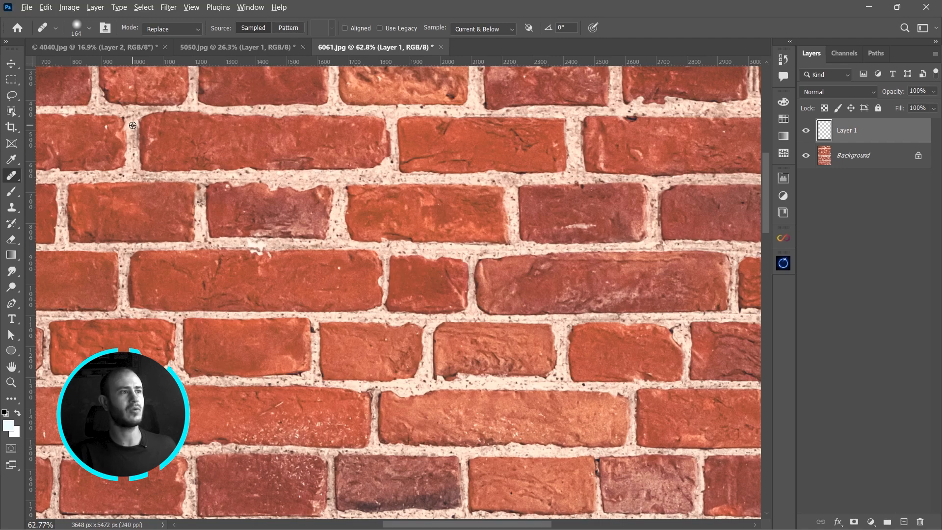
left_click(133, 125, "alt")
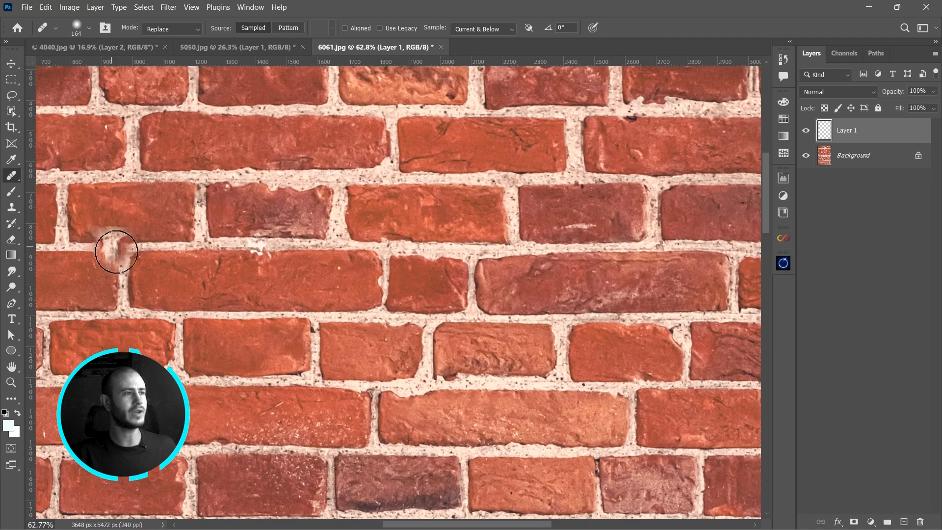
left_click(123, 264)
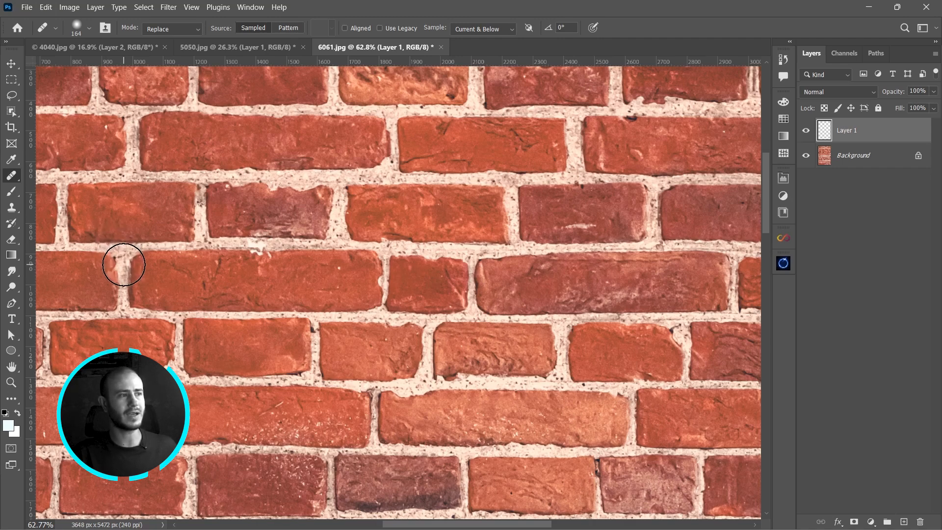
left_click_drag(122, 267, 122, 284)
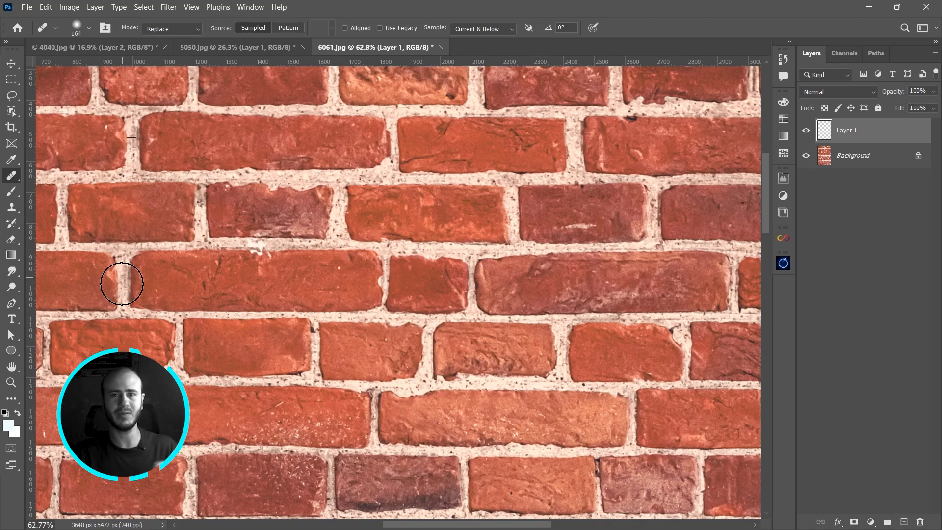
mouse_move(122, 283)
left_mouse_down()
mouse_move(146, 293)
mouse_move(134, 275)
mouse_move(144, 270)
mouse_move(207, 266)
mouse_move(186, 263)
mouse_move(192, 276)
mouse_move(179, 281)
mouse_move(216, 295)
mouse_move(189, 296)
mouse_move(281, 299)
mouse_move(287, 273)
mouse_move(369, 266)
mouse_move(240, 266)
mouse_move(375, 268)
mouse_move(396, 274)
mouse_move(382, 282)
mouse_move(403, 288)
mouse_move(457, 291)
mouse_move(477, 281)
mouse_move(455, 277)
mouse_move(445, 288)
mouse_move(462, 297)
mouse_move(582, 291)
mouse_move(537, 278)
mouse_move(583, 275)
mouse_move(541, 272)
mouse_move(710, 273)
mouse_move(704, 288)
mouse_move(560, 293)
mouse_move(711, 273)
mouse_move(636, 279)
left_mouse_up()
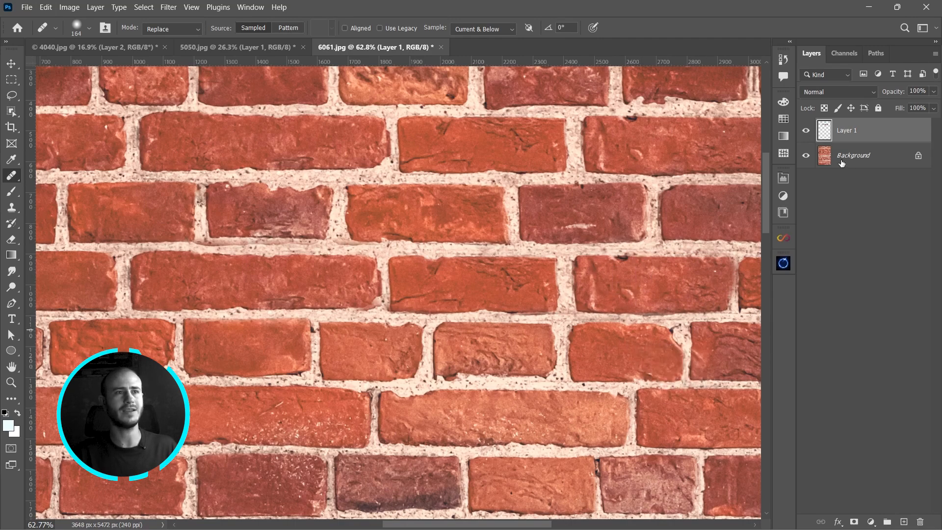
- Toggle Layer 1's visibility on the whole wall and in close-up to compare the brick row before and after healing
left_click(807, 137)
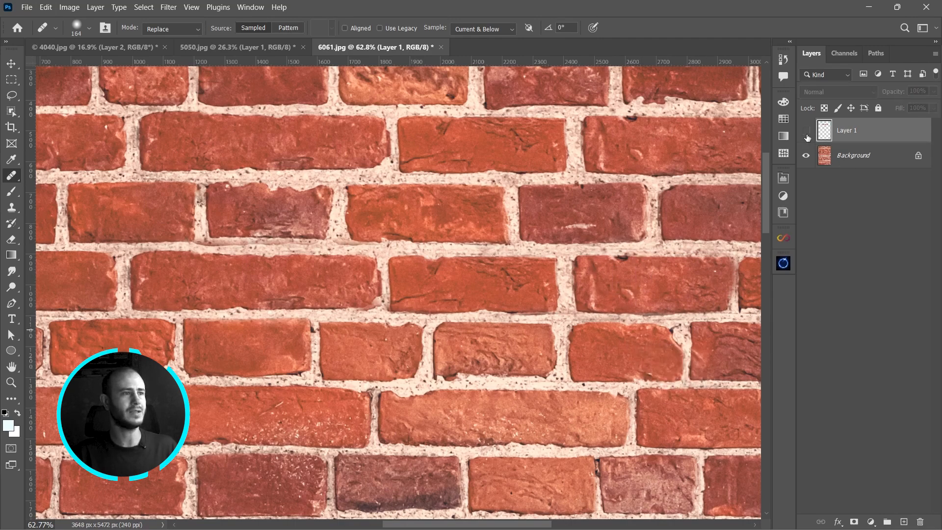
left_click(806, 138)
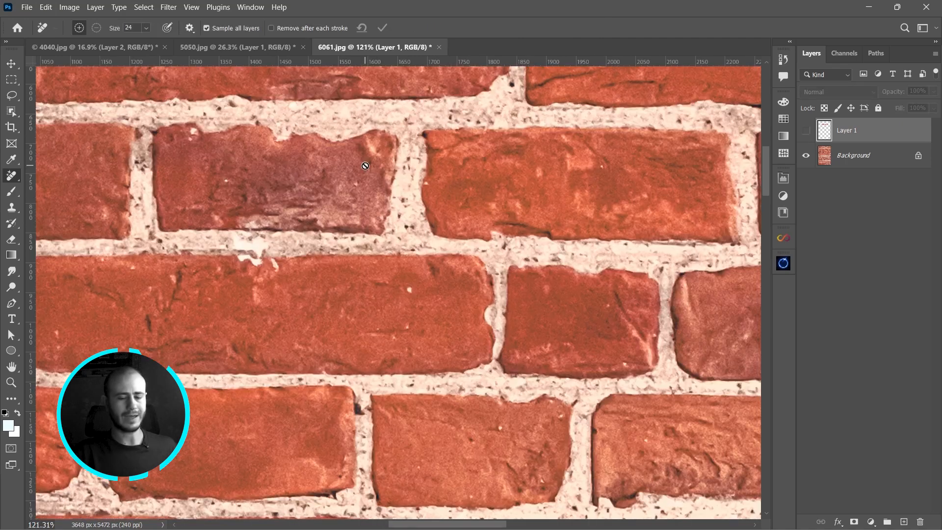
key("ctrl+0")
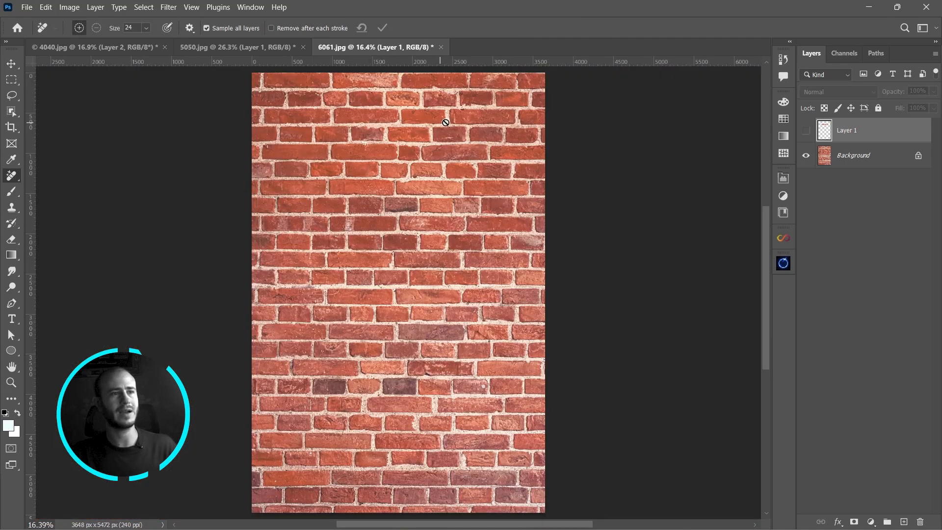
left_click(807, 131)
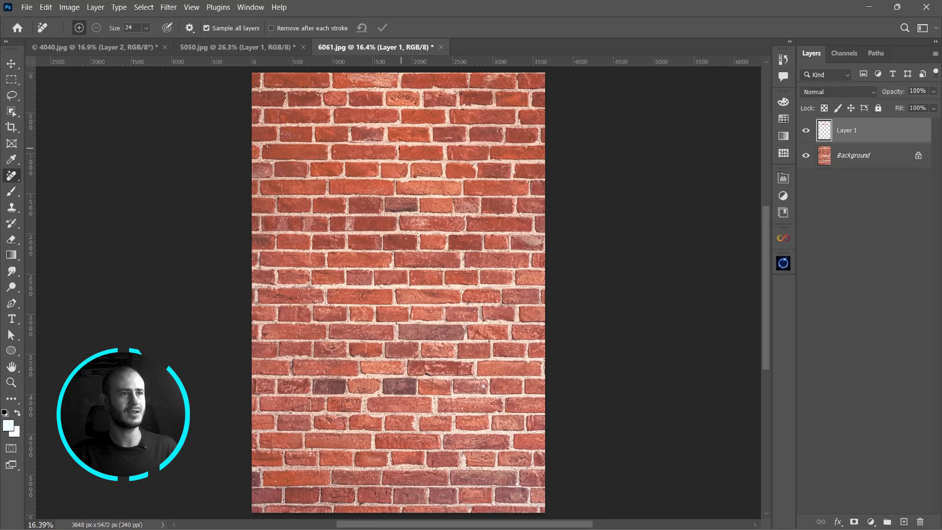
scroll(391, 117, "up", 6)
left_click(806, 132)
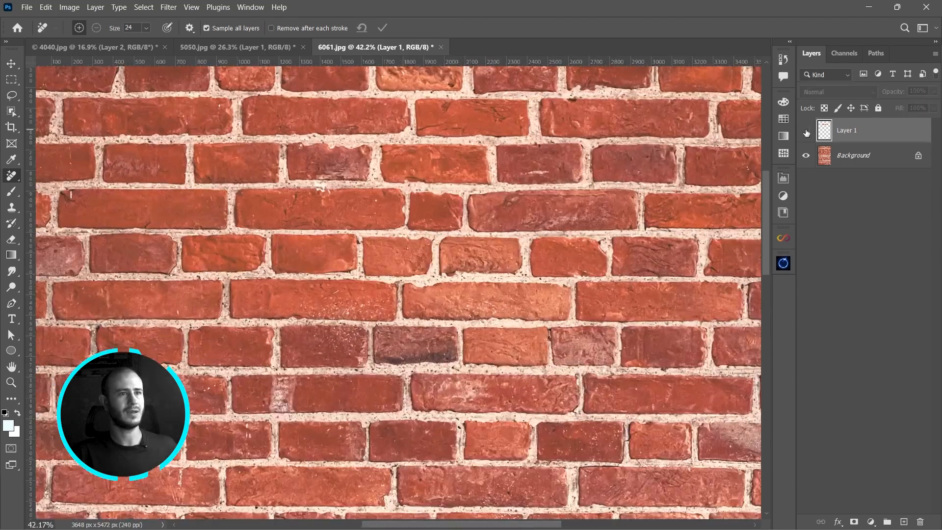
left_click(807, 131)
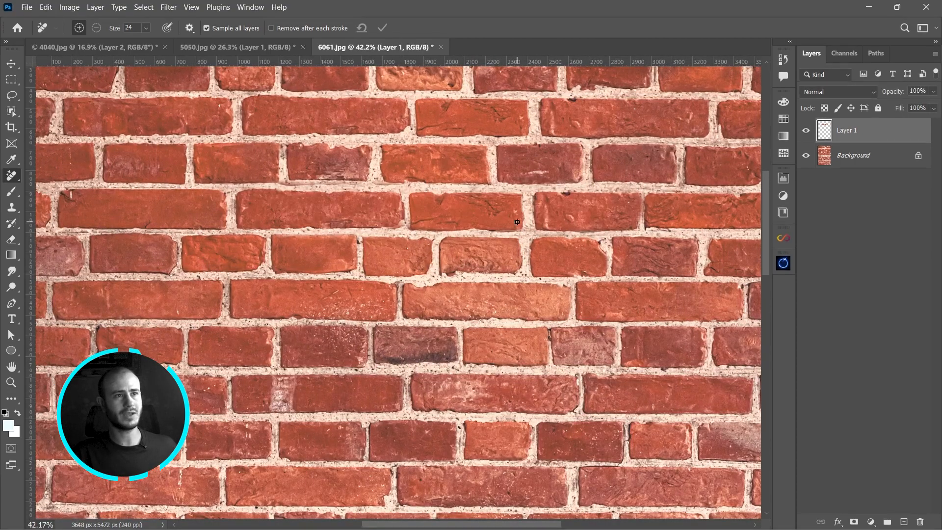